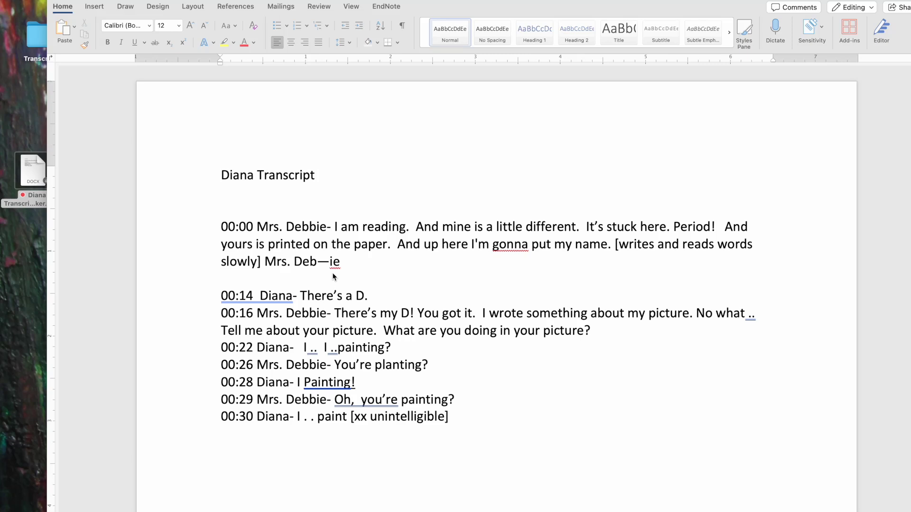
Bring the Diana transcript forward, then switch to and maximize the NVivo Import transcripts help page.
left_click(284, 44)
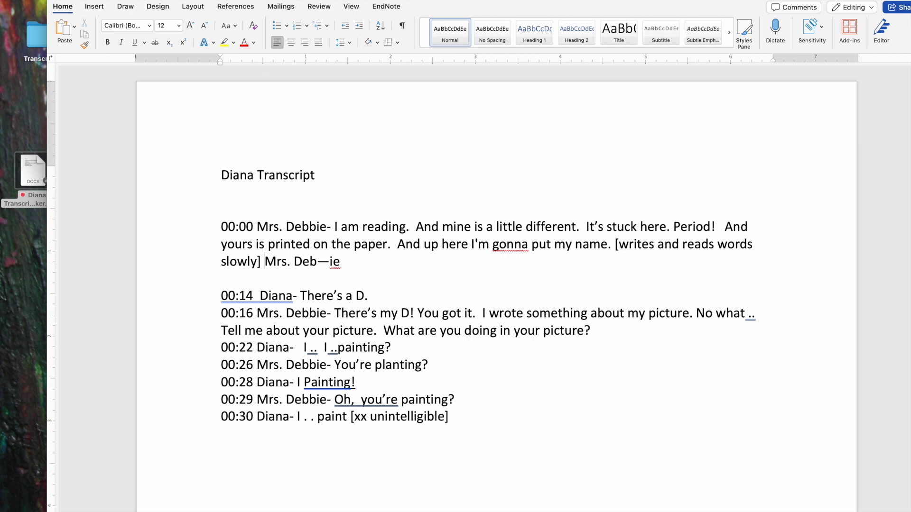
key("super+Tab")
double_click(456, 39)
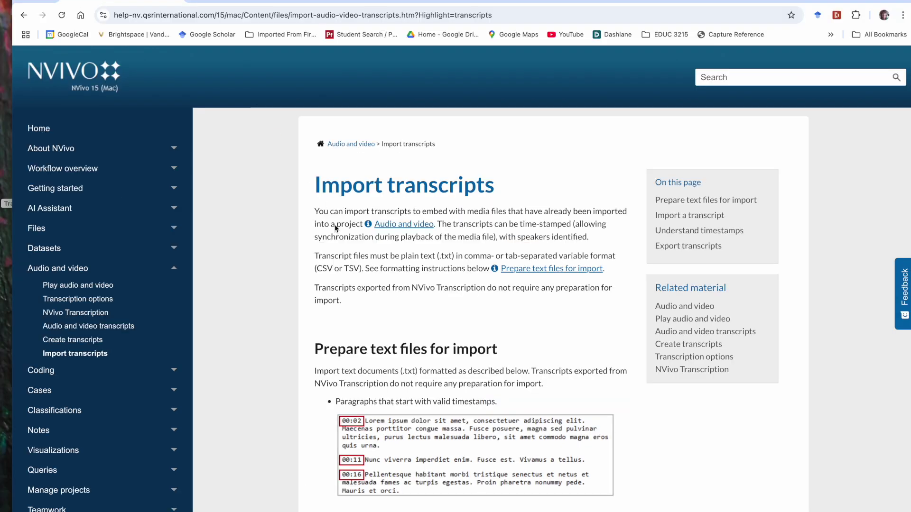
Scroll the help page down to the speaker name and timestamp formatting example.
scroll(349, 268, "down", 4)
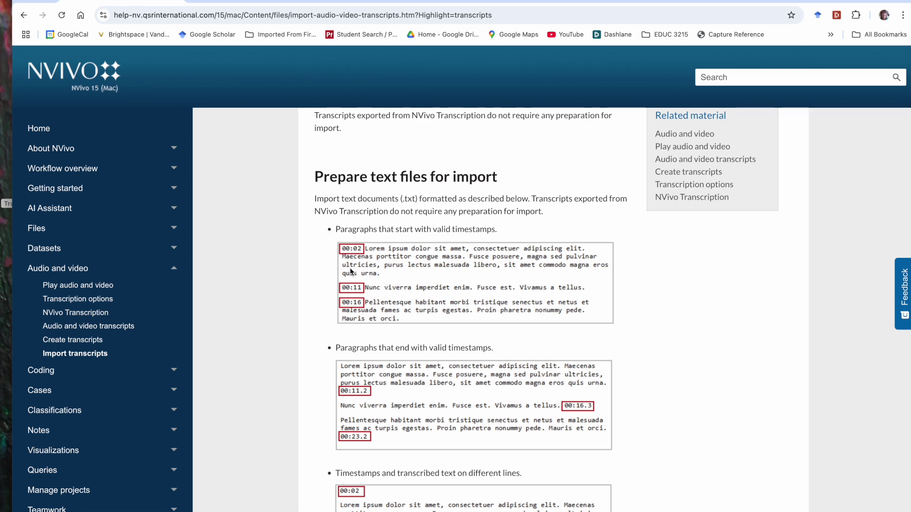
scroll(351, 272, "down", 7)
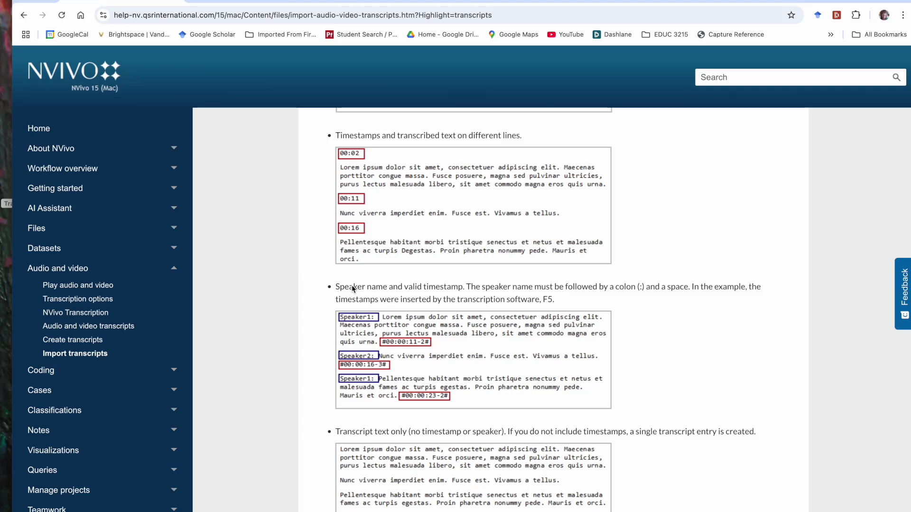
scroll(351, 286, "down", 10)
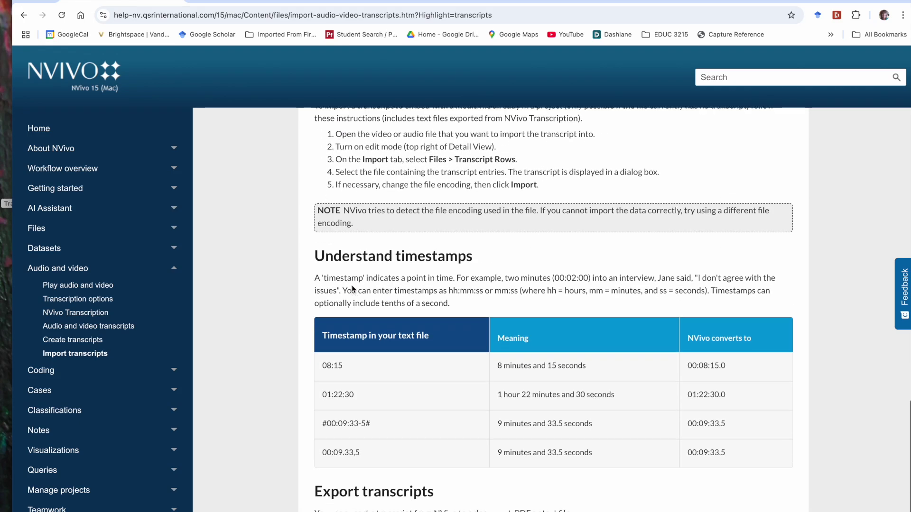
Scroll on to the Understand timestamps table and the Export transcripts section.
scroll(351, 286, "down", 3)
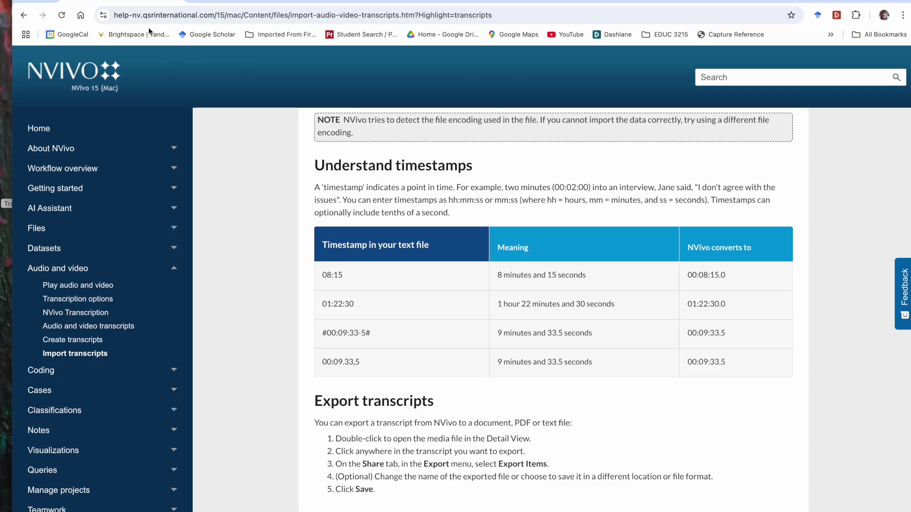
Move the help page aside and change the hyphens after Mrs. Debbie (00:00) and Diana (00:14) to colons.
left_click_drag(205, 1, 349, 439)
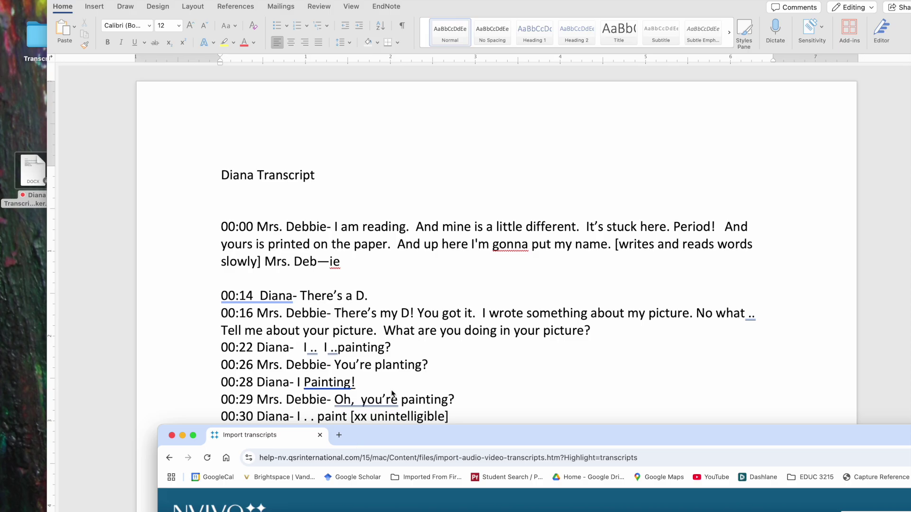
left_click(477, 354)
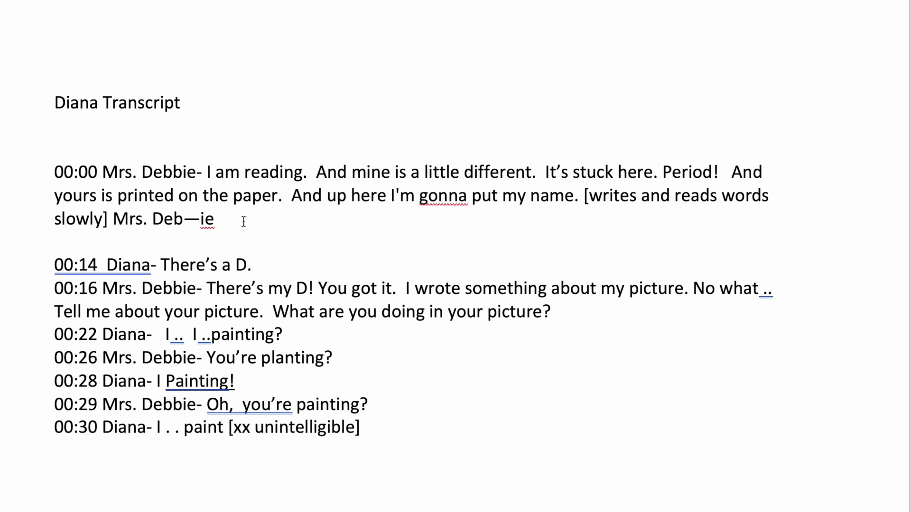
left_click(201, 171)
key("BackSpace")
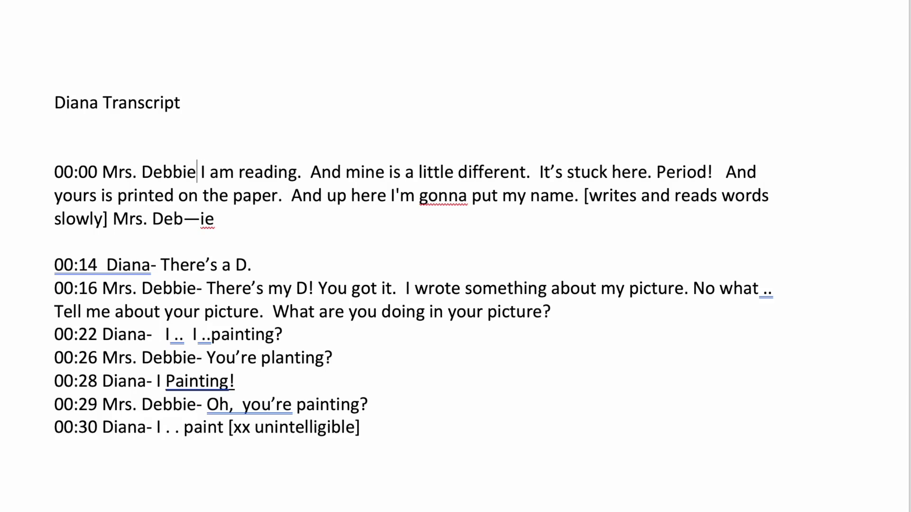
type(":")
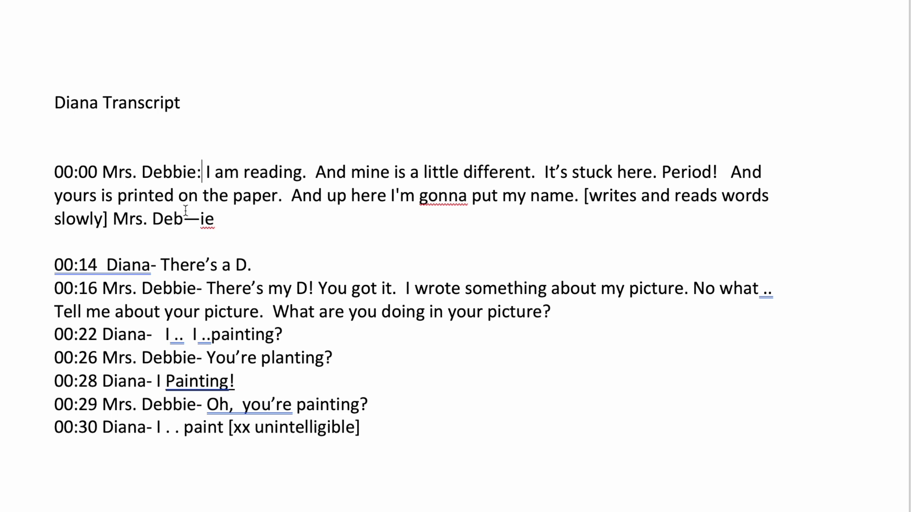
left_click(157, 264)
key("BackSpace")
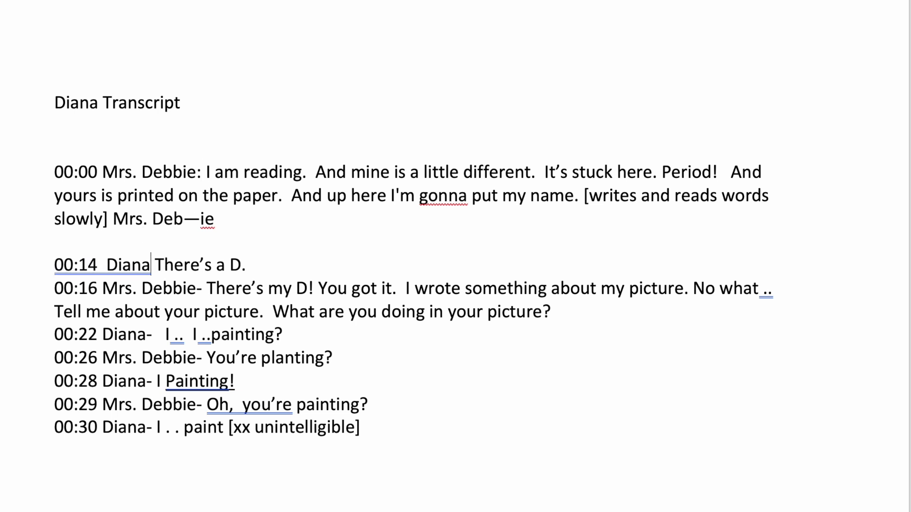
type(":")
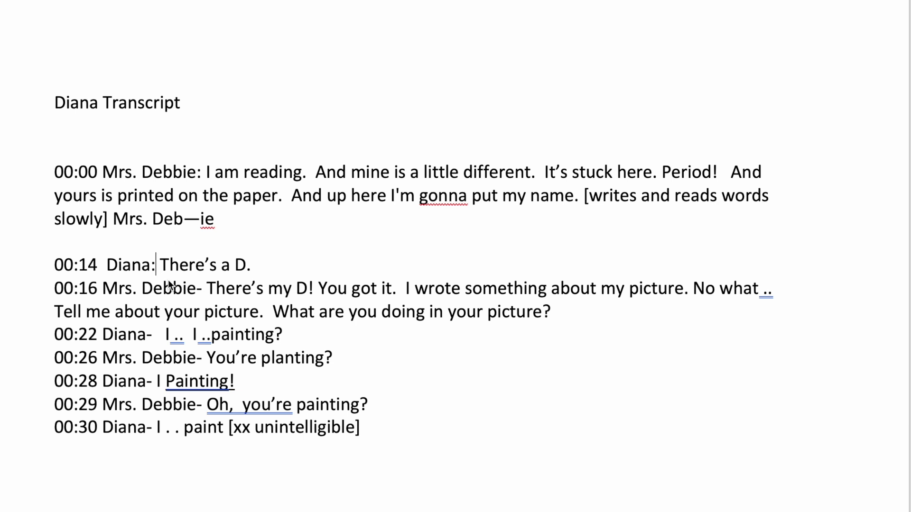
Replace the hyphens at 00:16 and 00:22 with colons and delete the one at 00:26.
left_click(201, 288)
key("BackSpace")
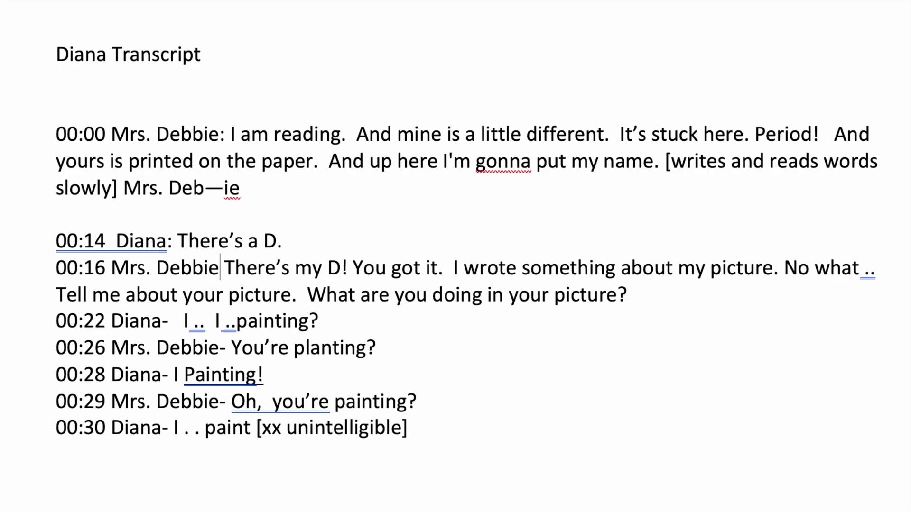
type(":")
left_click_drag(185, 337, 166, 337)
left_click(169, 323)
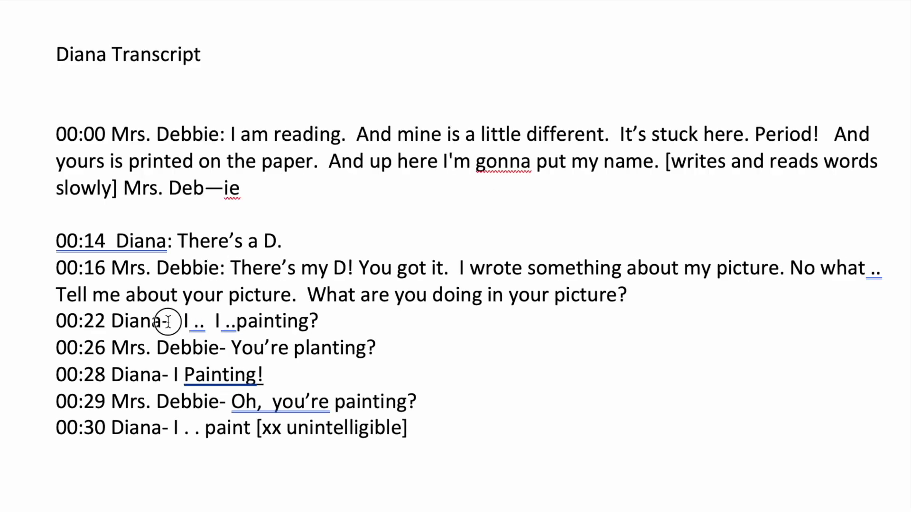
key("BackSpace")
type(":")
left_click(224, 351)
key("BackSpace")
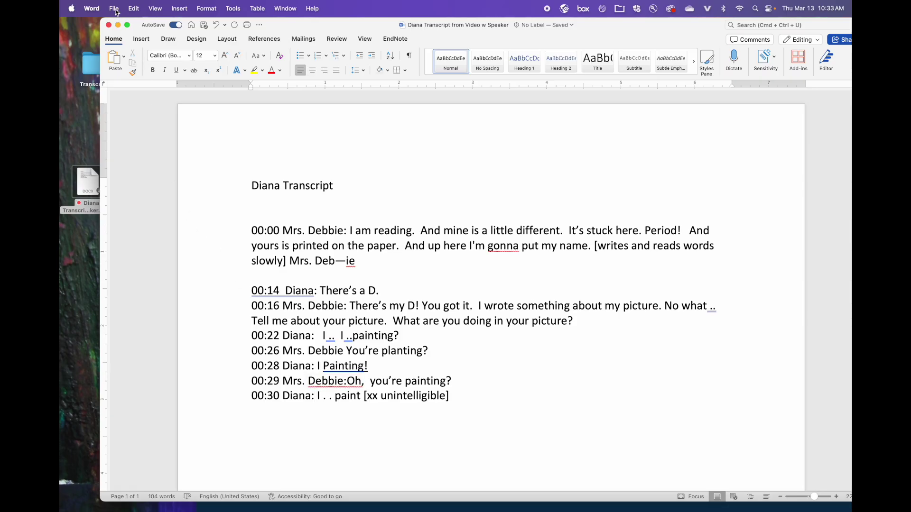
Save a copy of the transcript in Plain Text (.txt) format.
left_click(115, 9)
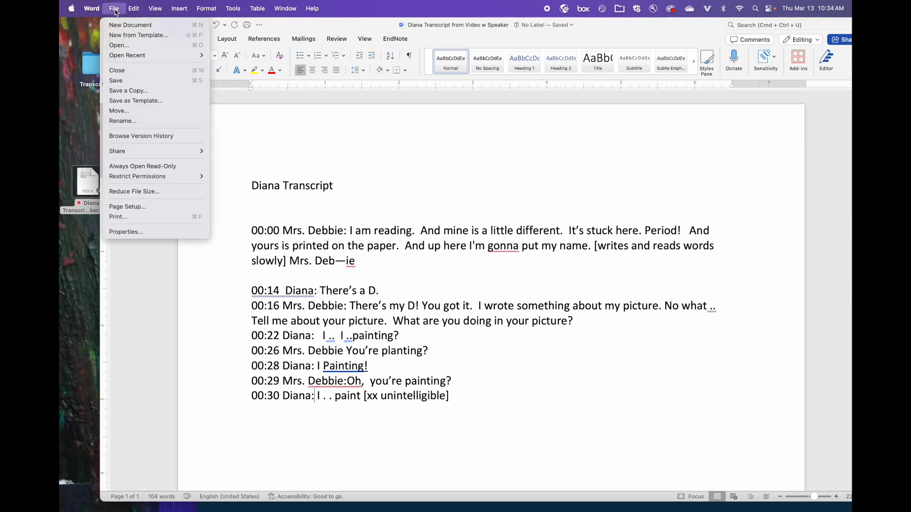
left_click(129, 90)
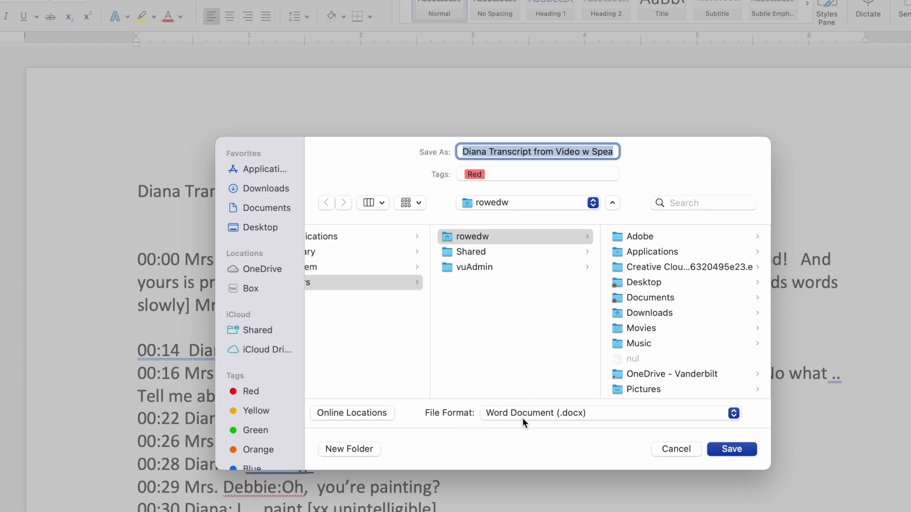
left_click(731, 413)
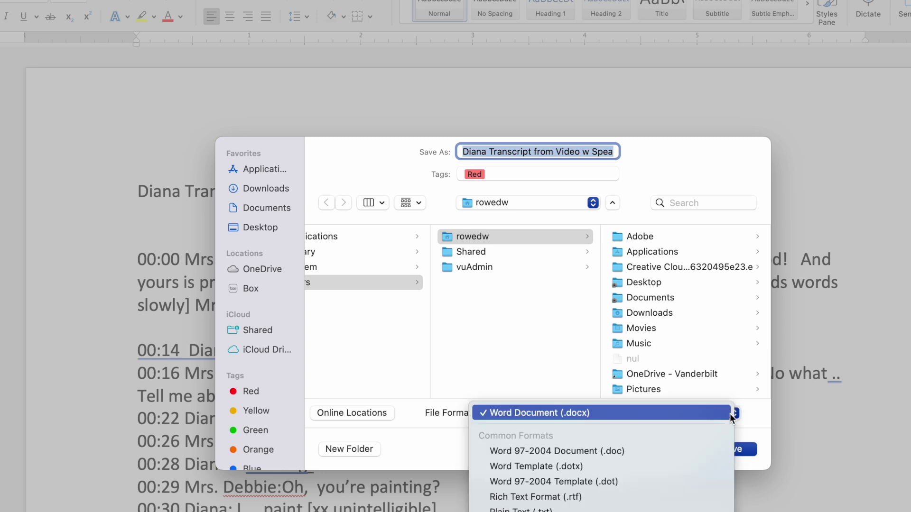
left_click(517, 509)
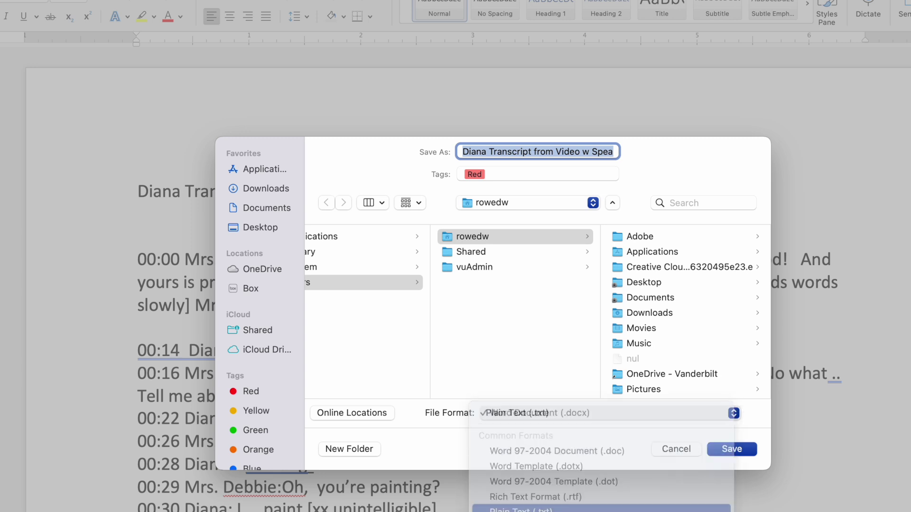
left_click(724, 450)
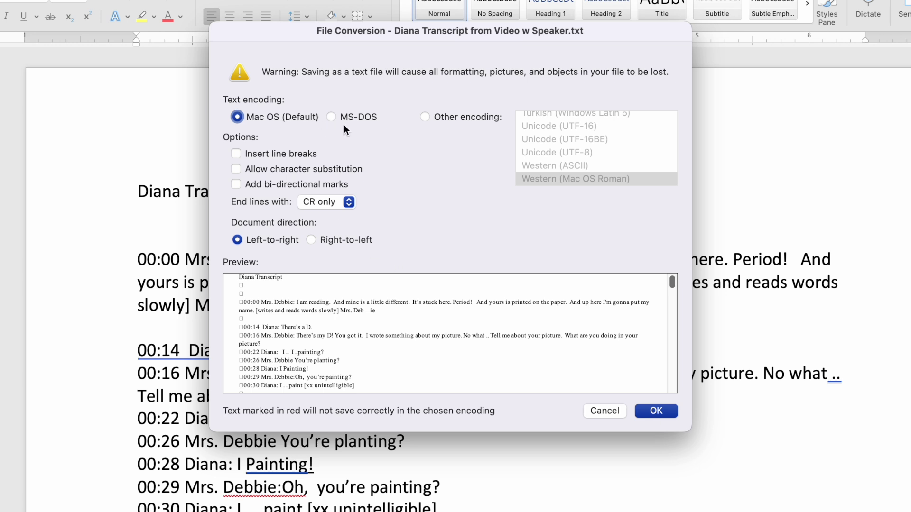
In File Conversion, try MS-DOS, then keep Mac OS (Default) encoding and confirm.
left_click(331, 117)
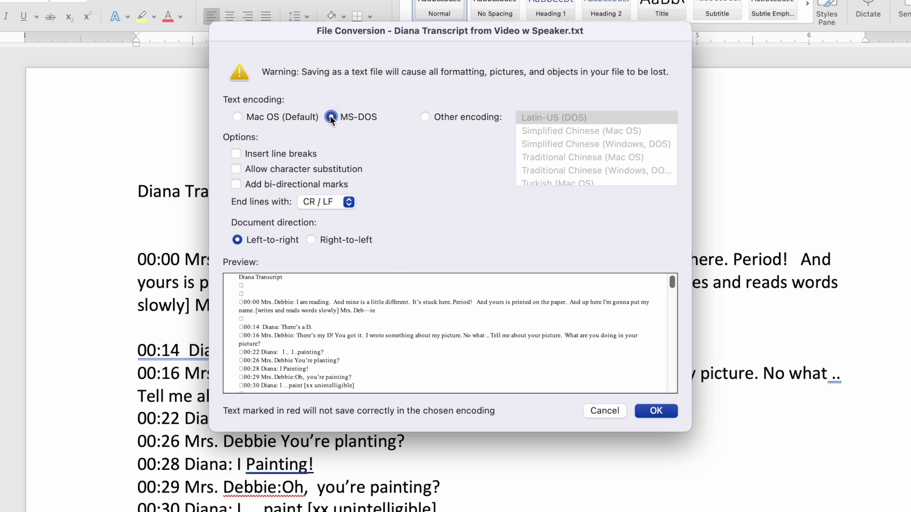
left_click(238, 117)
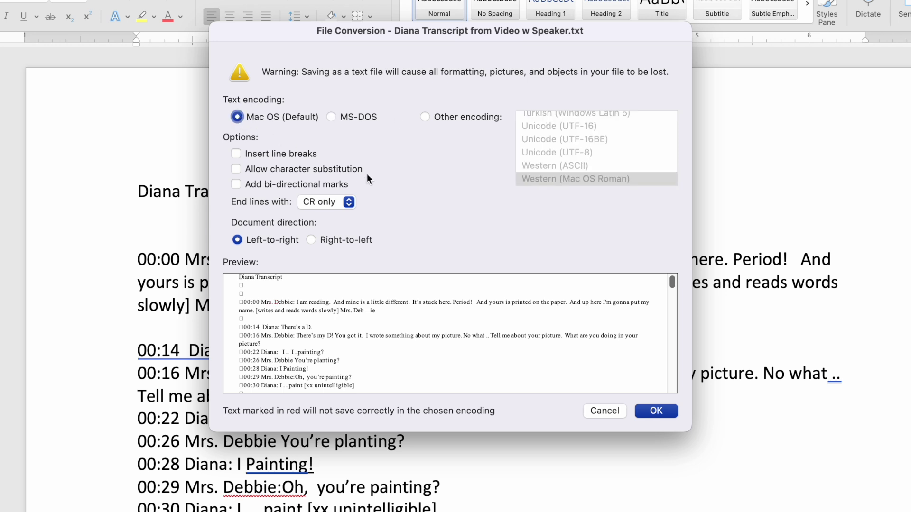
left_click(653, 411)
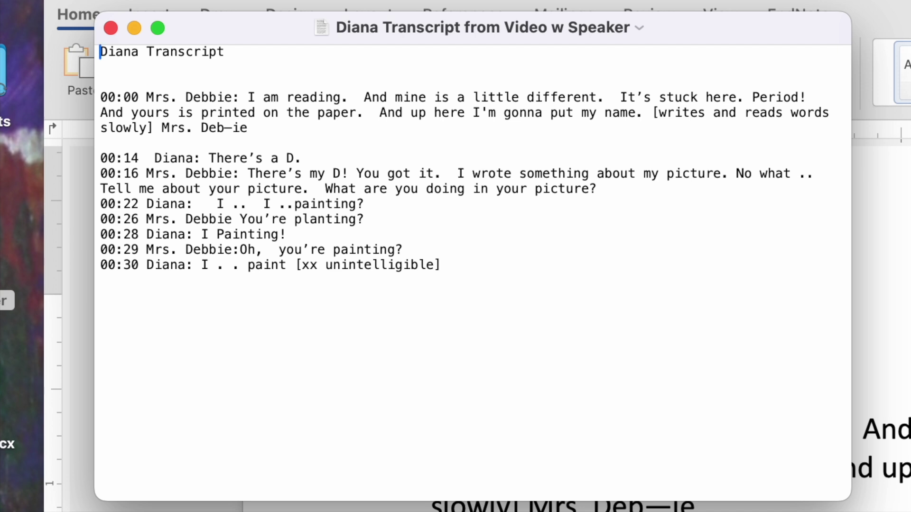
Close the plain-text transcript window in TextEdit.
left_click(111, 29)
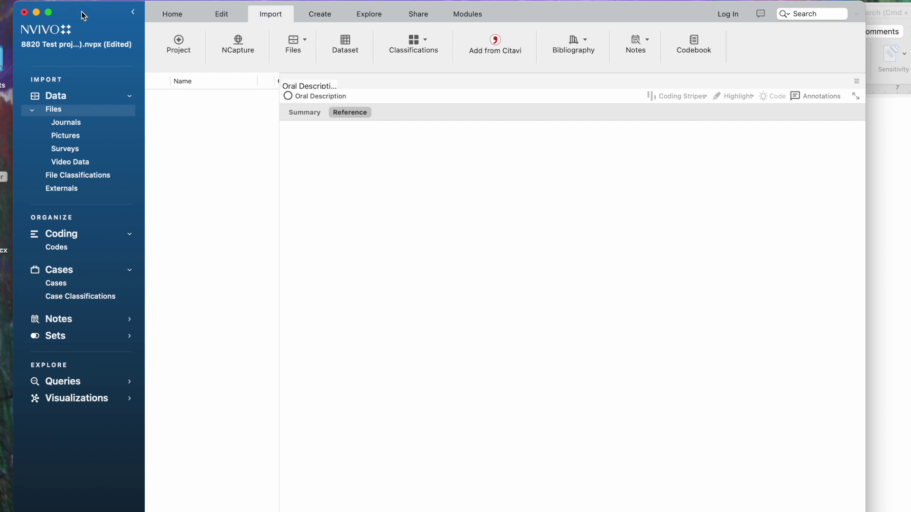
Drag the Diana .mp4 from the Transcripts folder into NVivo's Files list.
left_click_drag(87, 11, 176, 14)
left_click(2, 57)
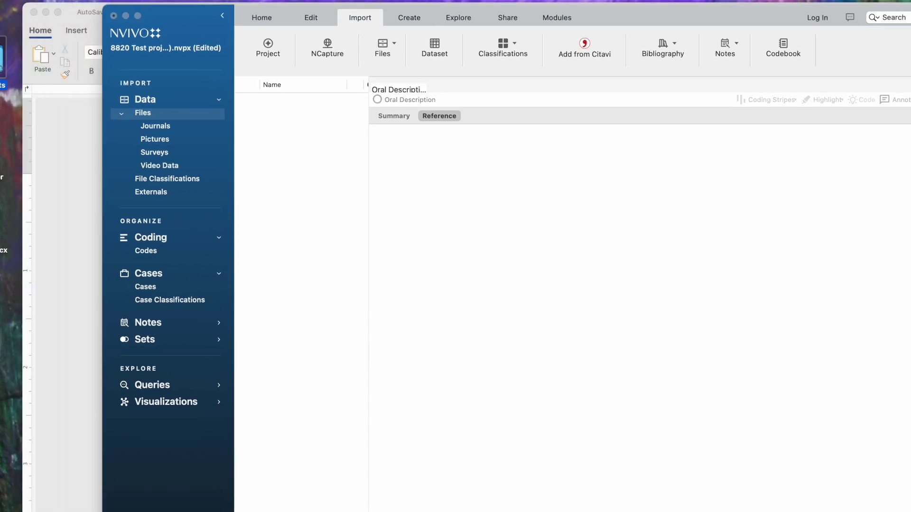
left_click_drag(141, 124, 0, 258)
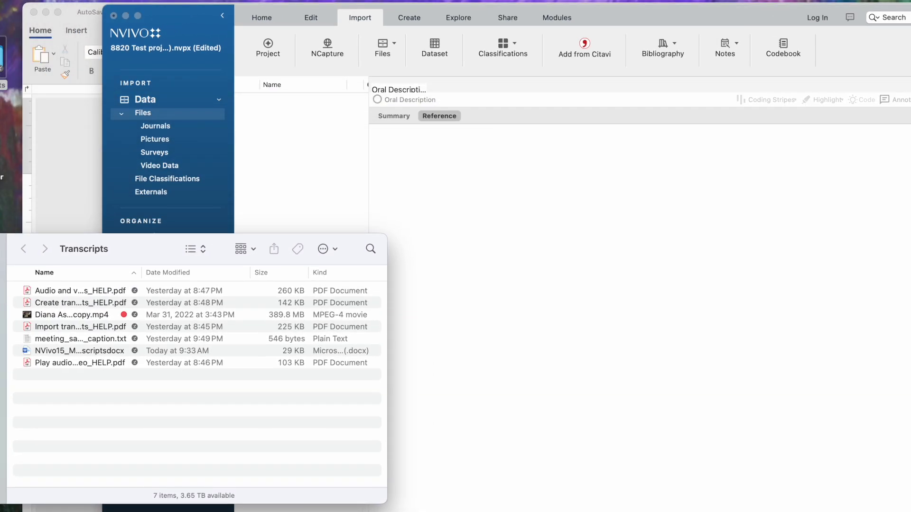
left_click(28, 316)
left_click_drag(28, 316, 288, 171)
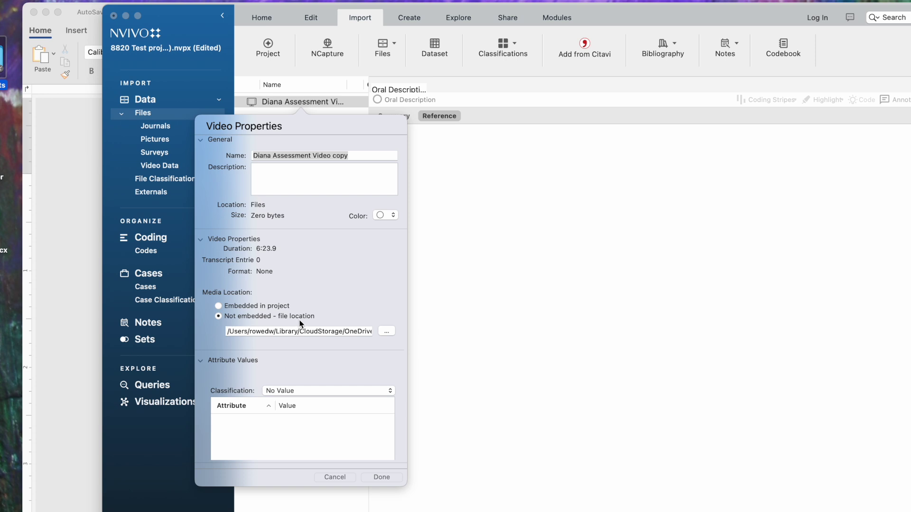
Close Video Properties and tick Edit to make the Diana video's transcript editable.
left_click(383, 475)
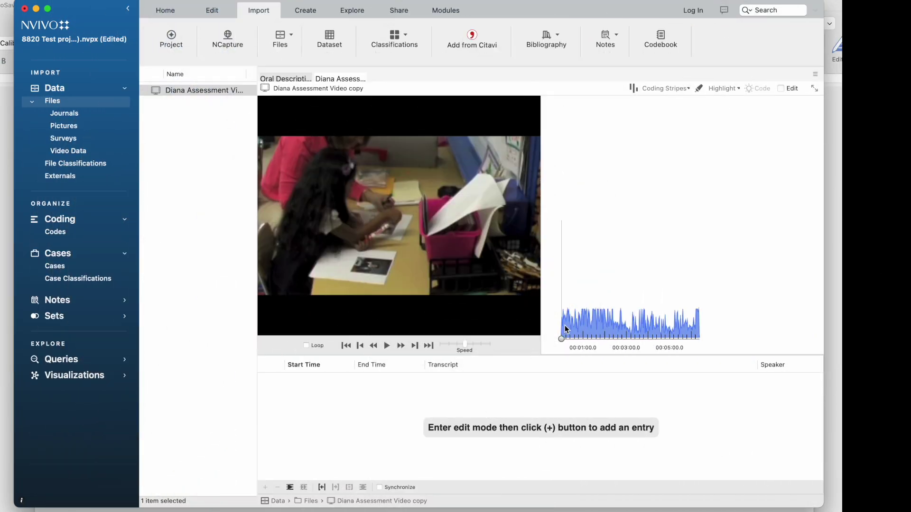
left_click(781, 90)
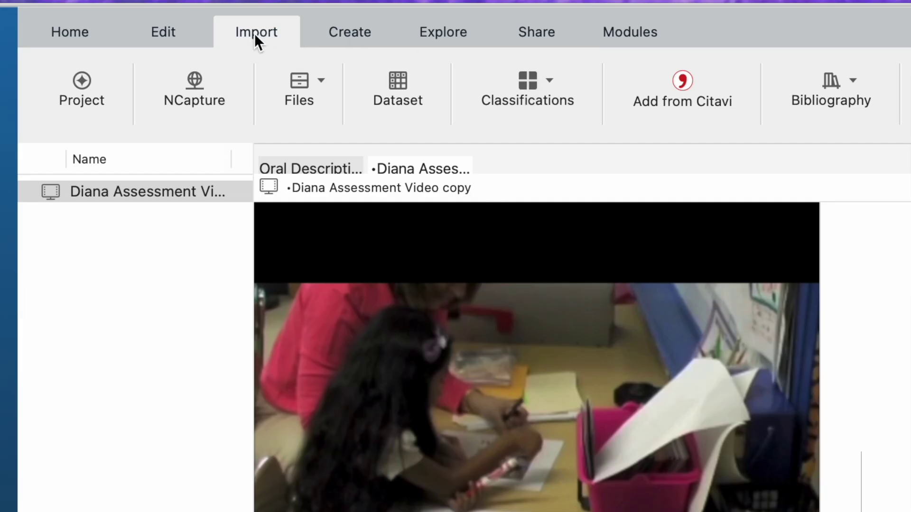
Import transcript rows from the Desktop file 'Diana Transcript from Video w Speaker'.
left_click(314, 82)
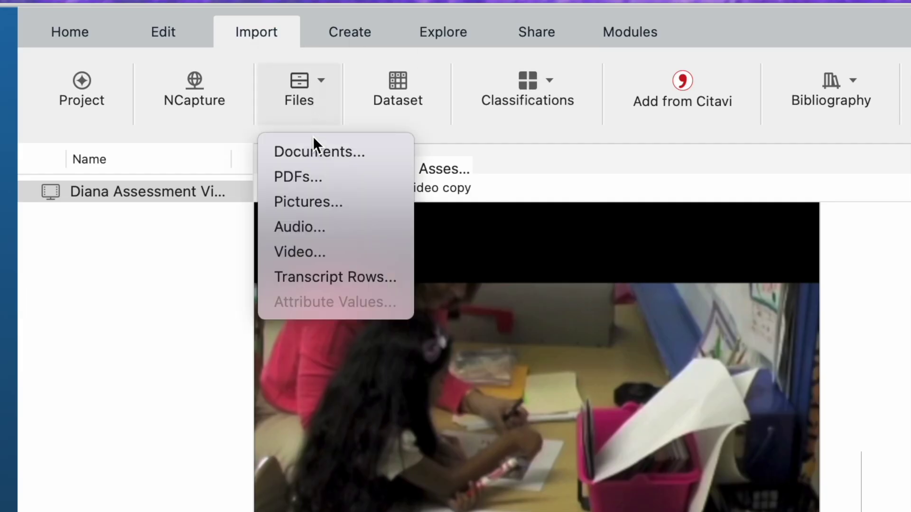
left_click(307, 278)
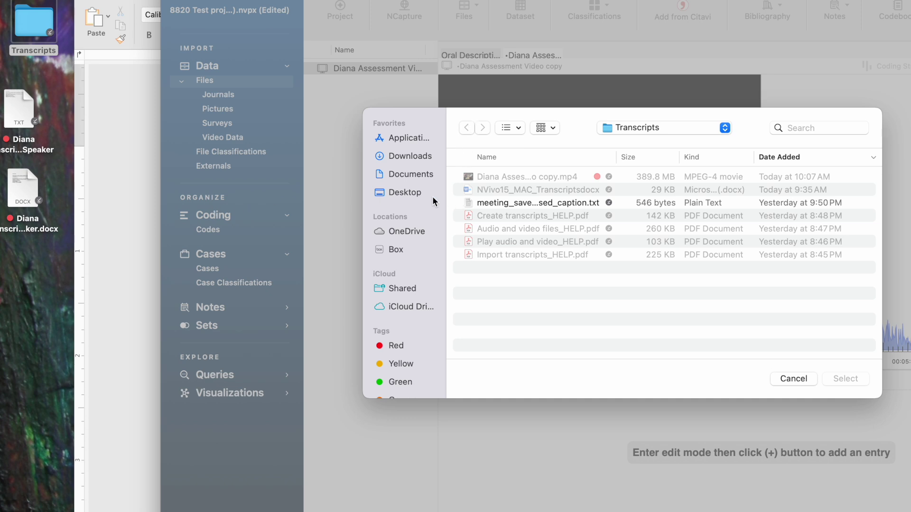
left_click(410, 193)
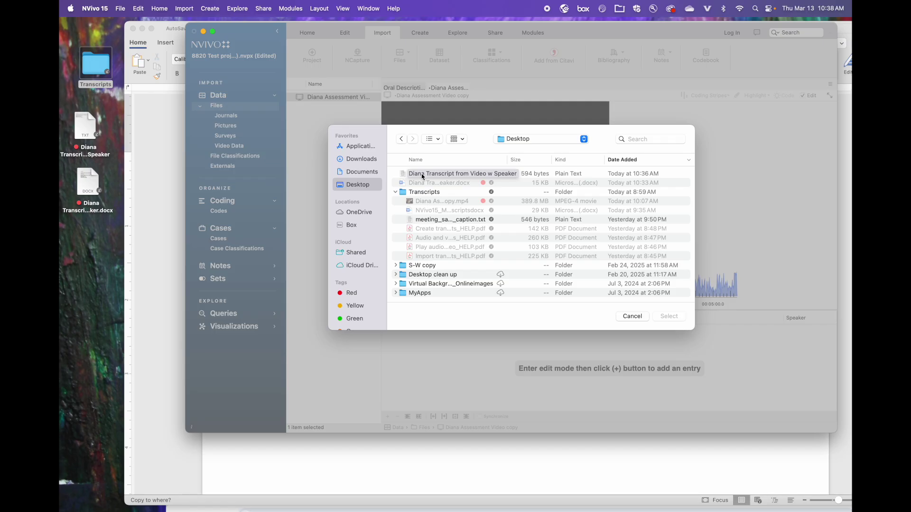
left_click(422, 176)
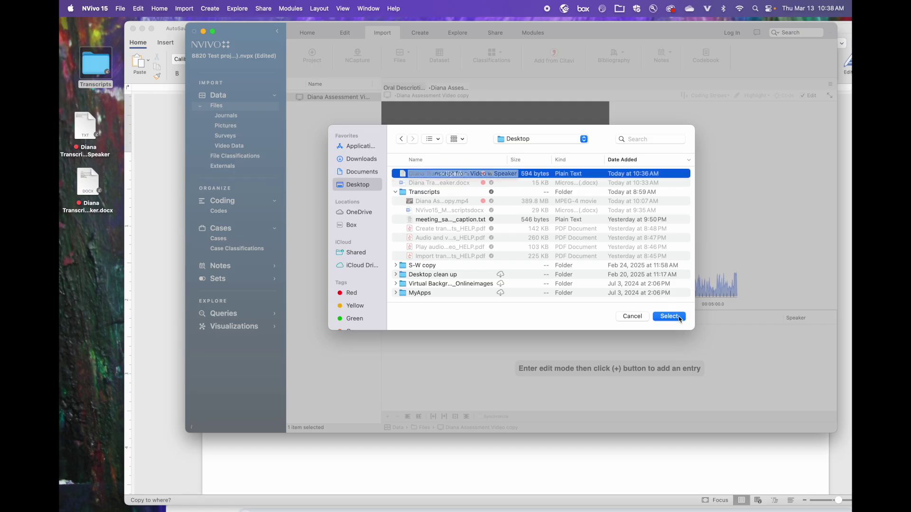
left_click(668, 317)
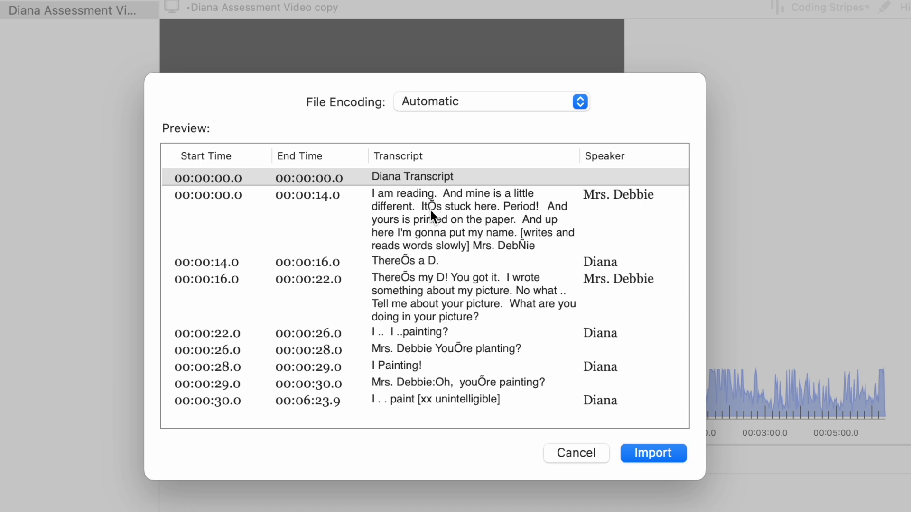
Choose Western (Mac OS Roman) file encoding and import the previewed transcript rows.
left_click(524, 99)
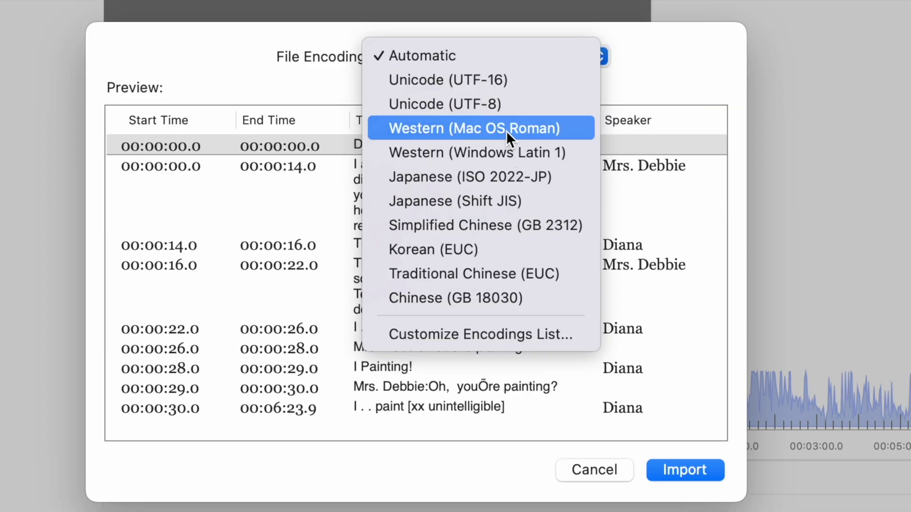
left_click(506, 131)
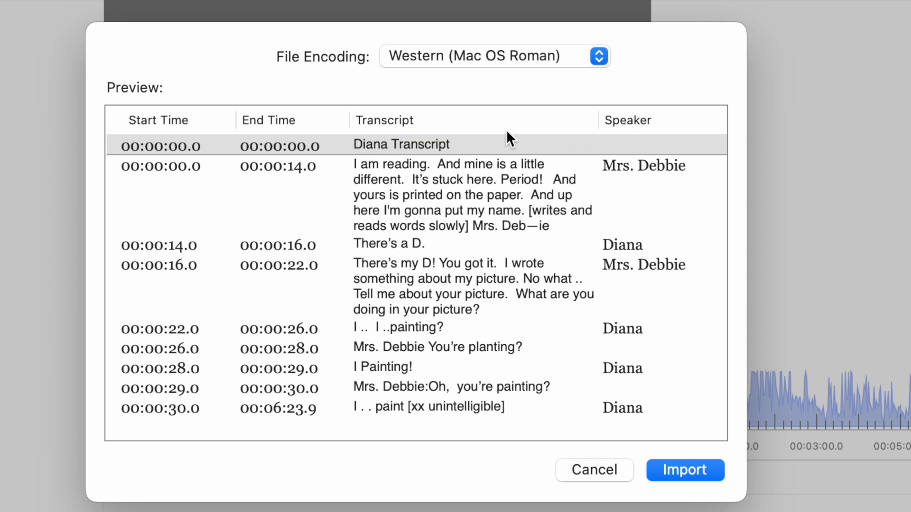
left_click(669, 471)
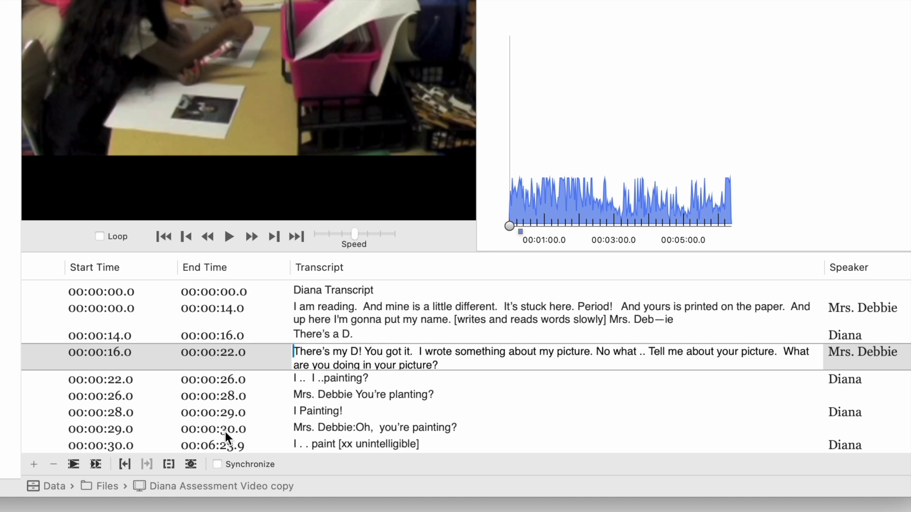
Turn on Synchronize, then play, pause and resume the video to watch rows follow playback.
left_click(218, 463)
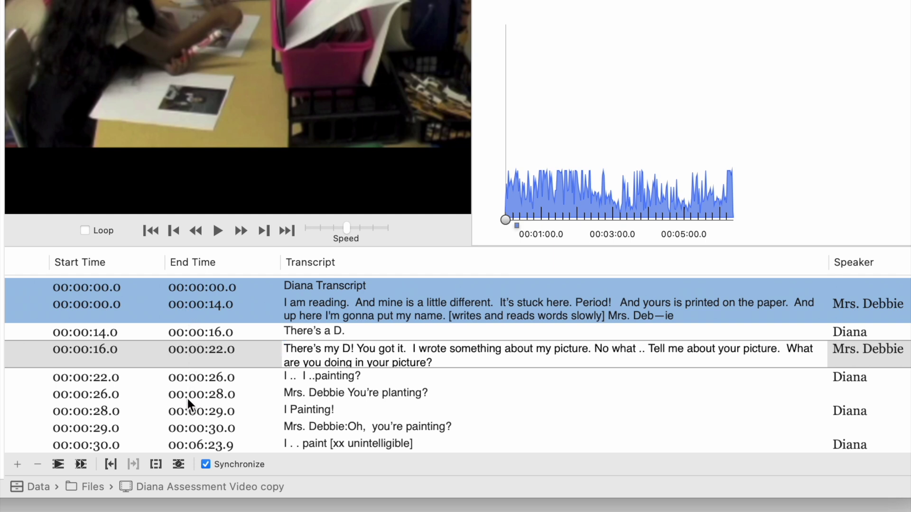
left_click(216, 231)
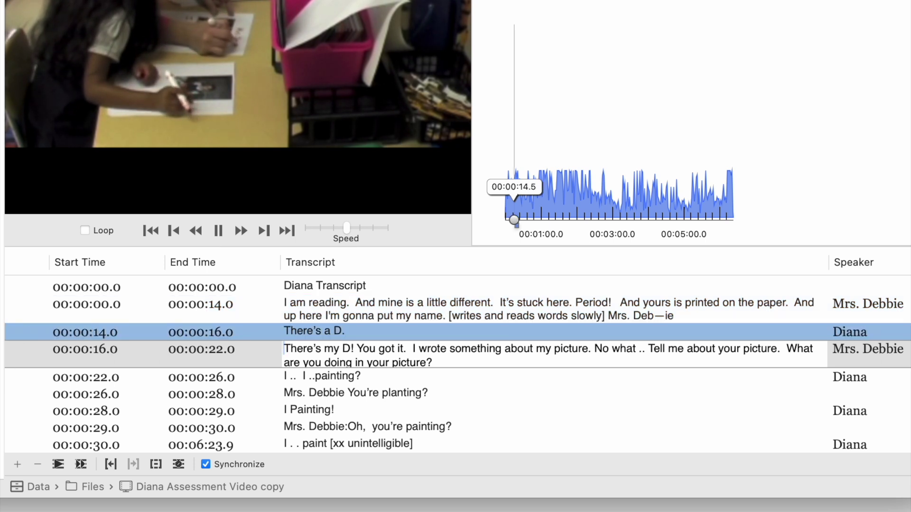
left_click(218, 230)
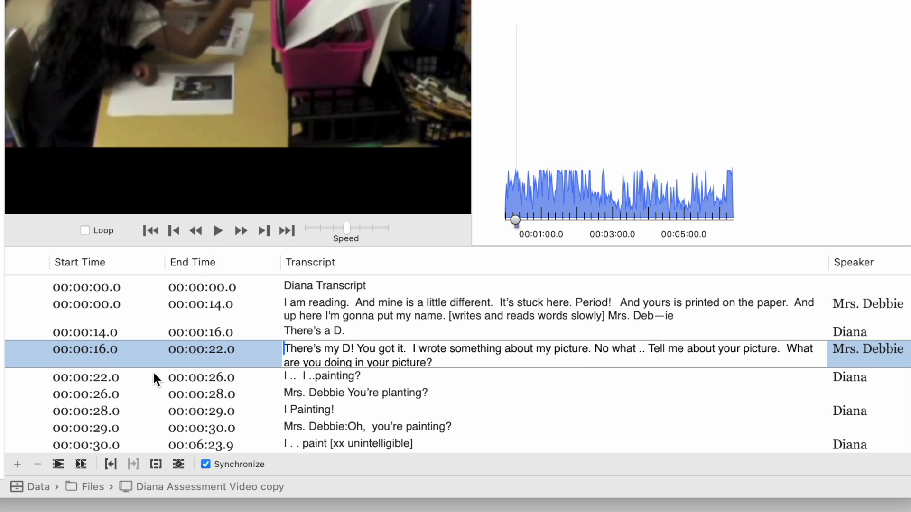
left_click(30, 409)
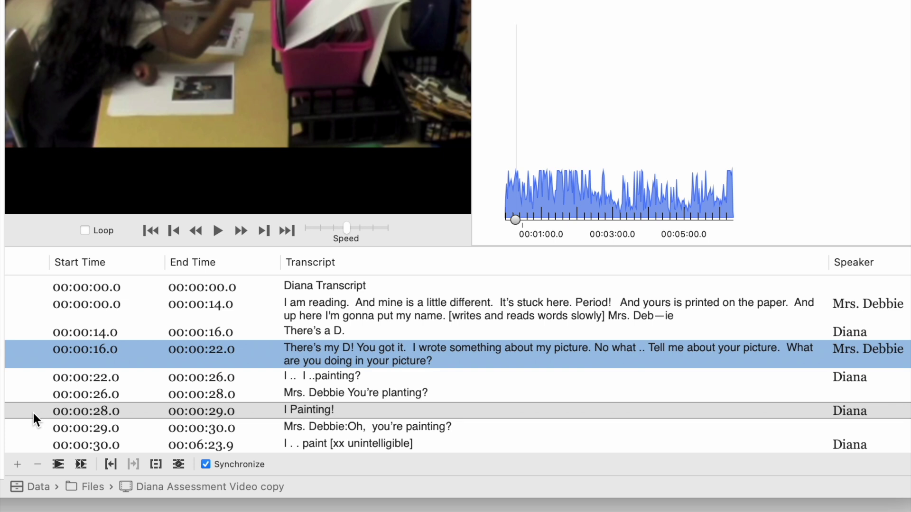
left_click(59, 466)
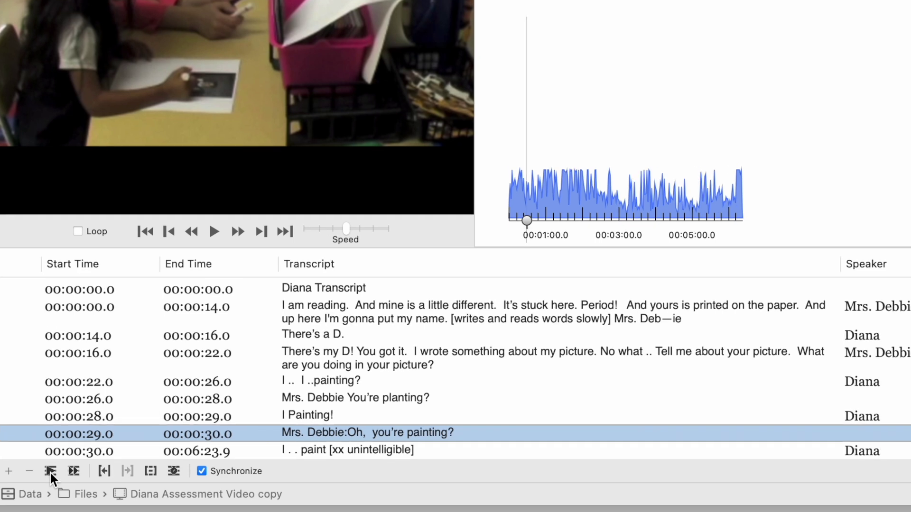
Drag the Speaker column ahead of Transcript, then delete the transcript's header row.
left_click(860, 262)
left_click_drag(848, 263, 326, 321)
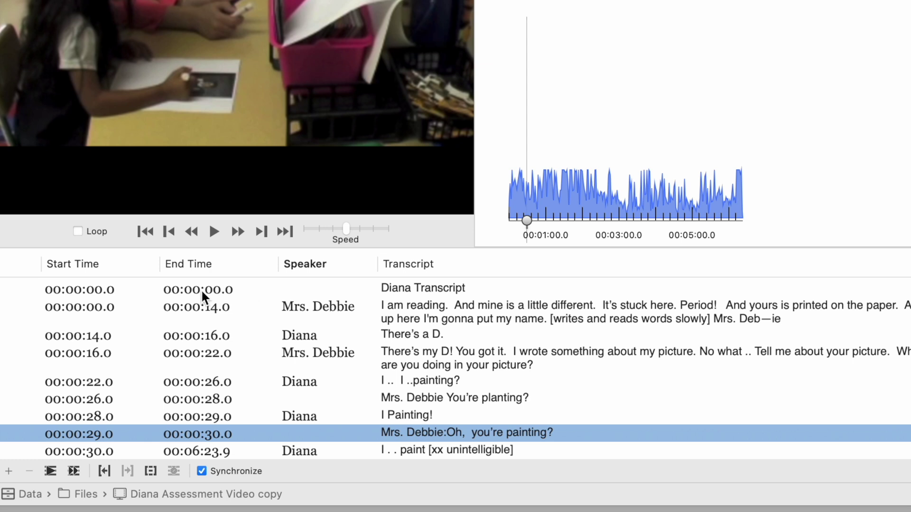
left_click(30, 287)
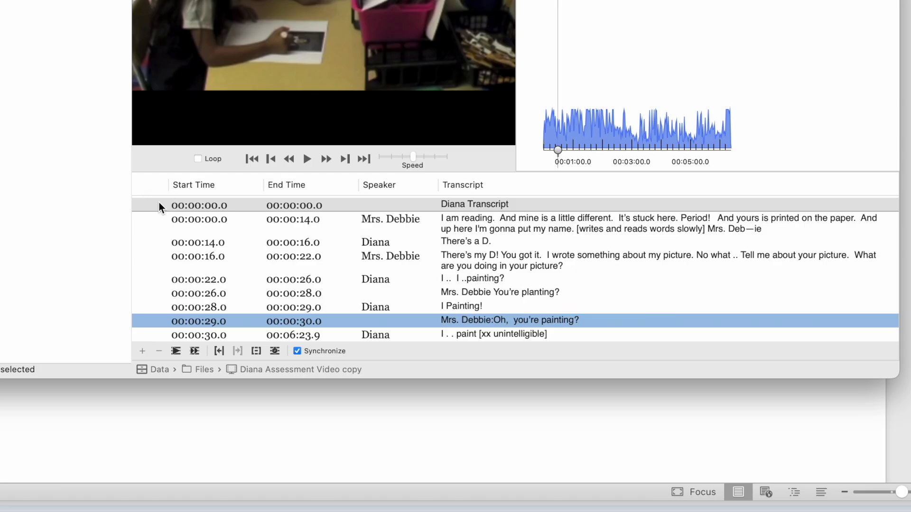
right_click(160, 205)
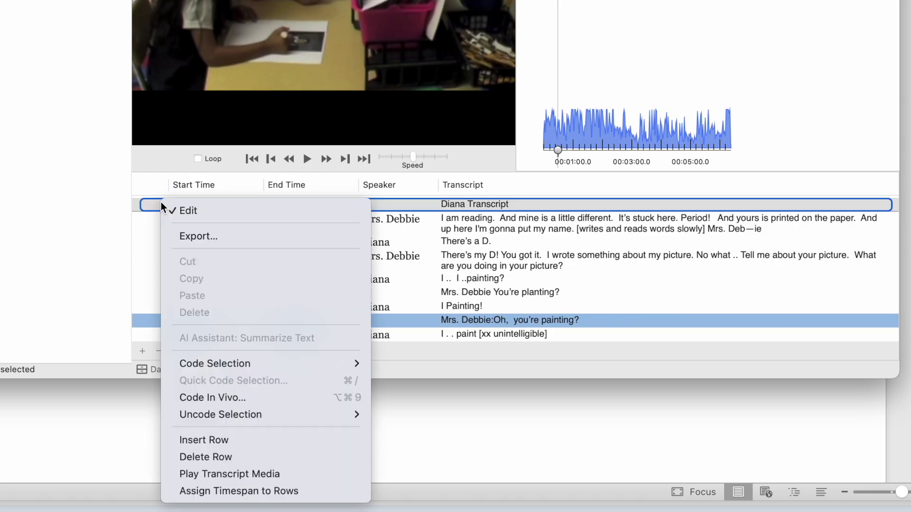
left_click(207, 457)
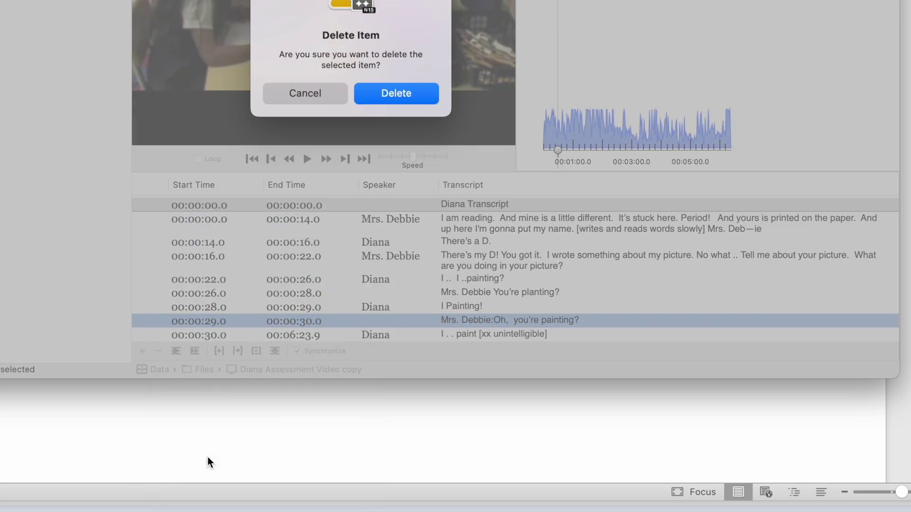
left_click(394, 98)
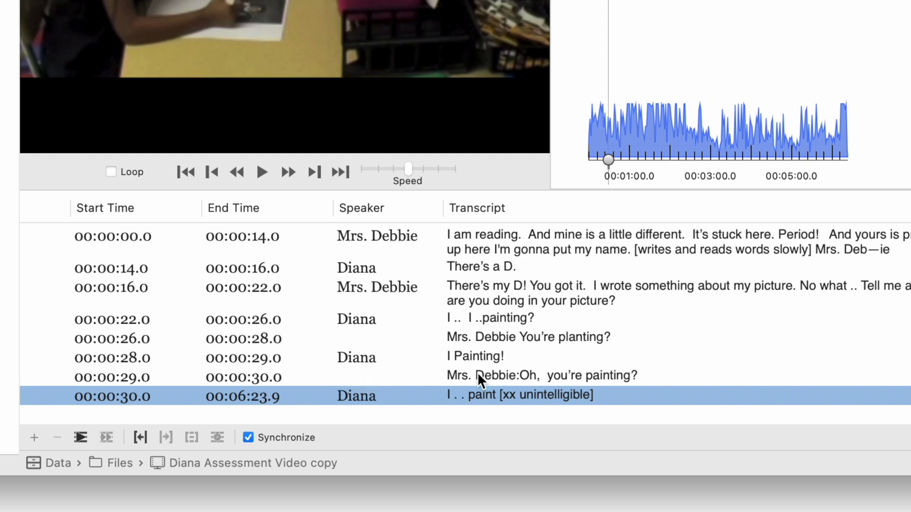
Strip the speaker label so the 00:00:29.0 row reads "Oh, you're painting?" and enter its speaker's name.
left_click(519, 375)
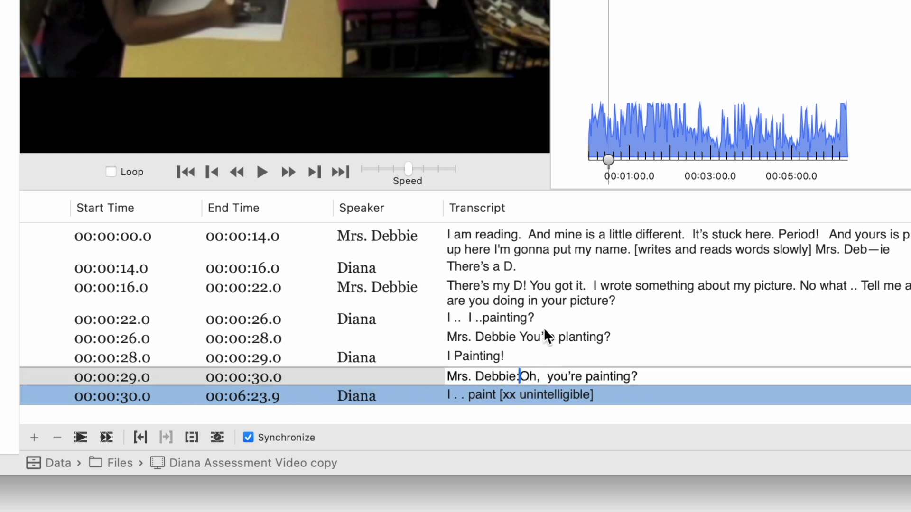
key("BackSpace")
key("BackSpace")
key("BackSpace")
key("BackSpace")
key("BackSpace")
key("BackSpace")
key("BackSpace")
key("BackSpace")
key("BackSpace")
key("BackSpace")
key("BackSpace")
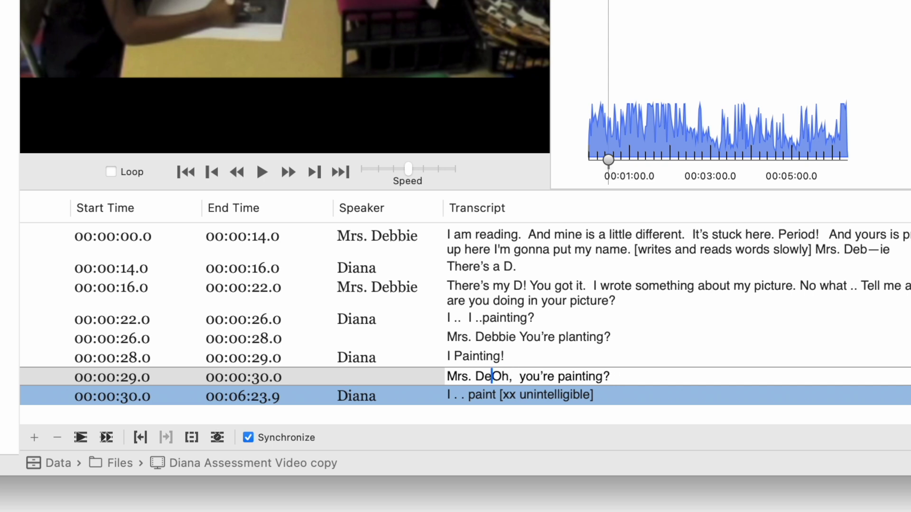
key("BackSpace")
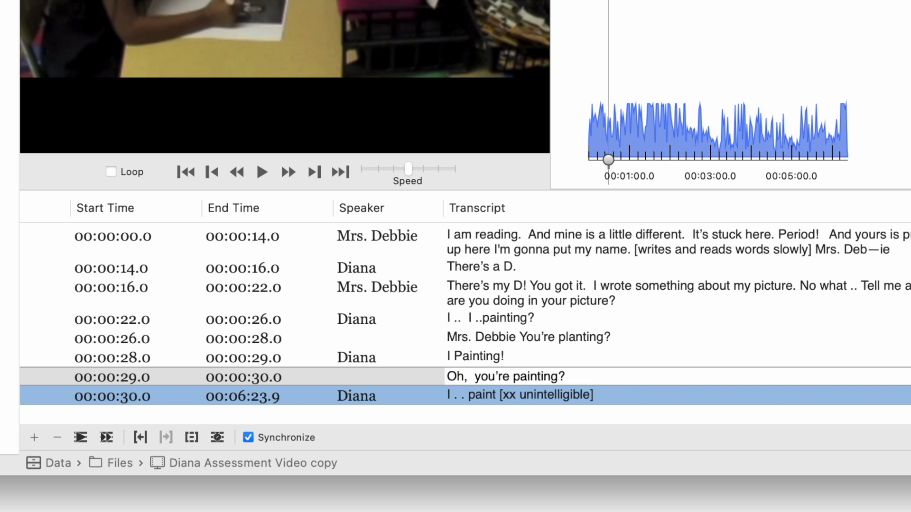
left_click(370, 375)
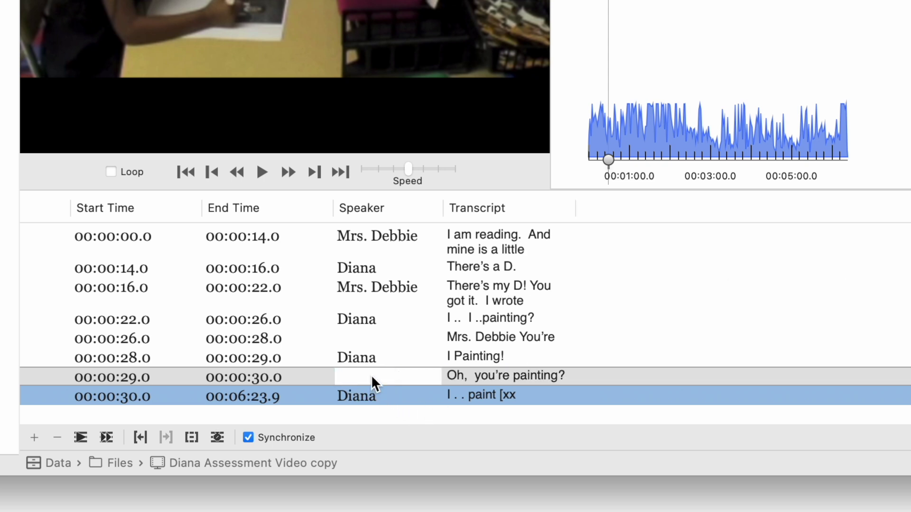
type("Ms. Debbie")
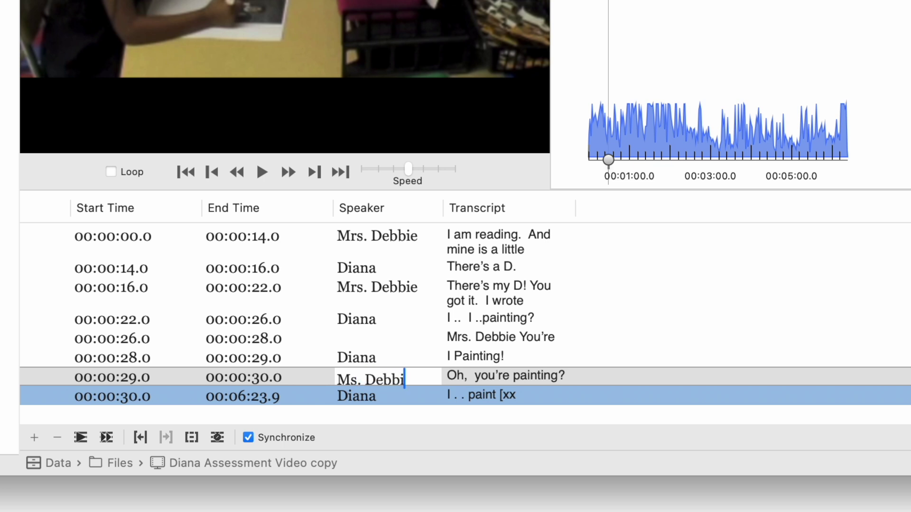